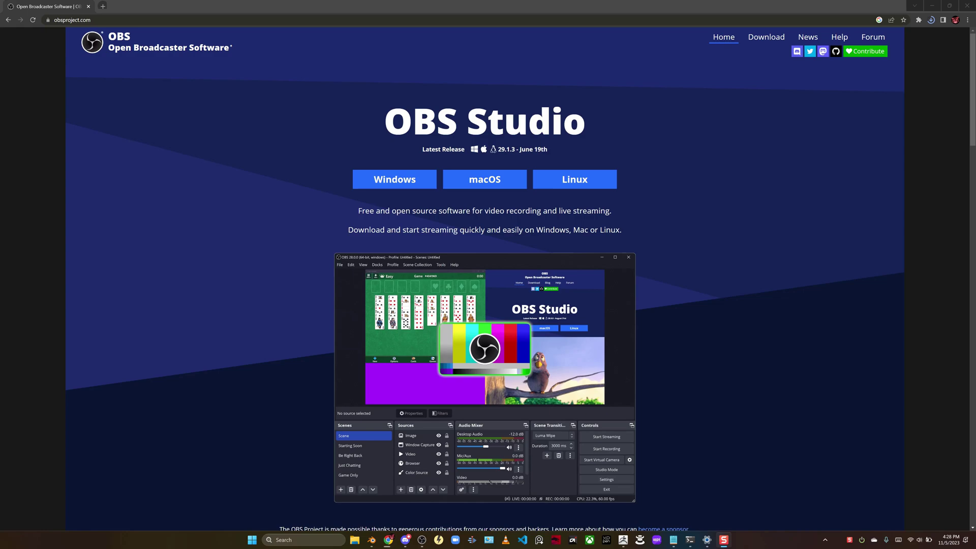
Inspect displays 2, 3 and 4 in Windows Display settings, ending on display 4's 1920×1080 flipped landscape.
click(708, 540)
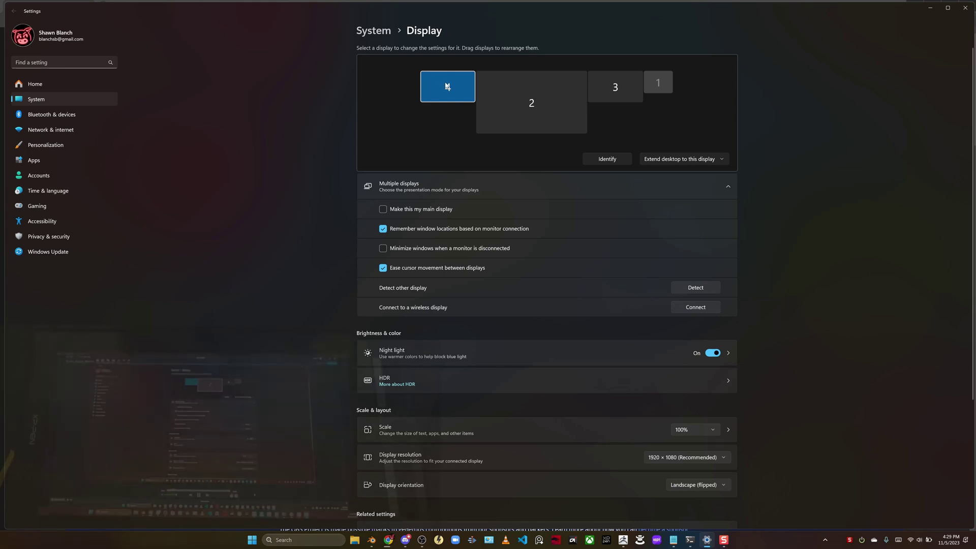
click(534, 89)
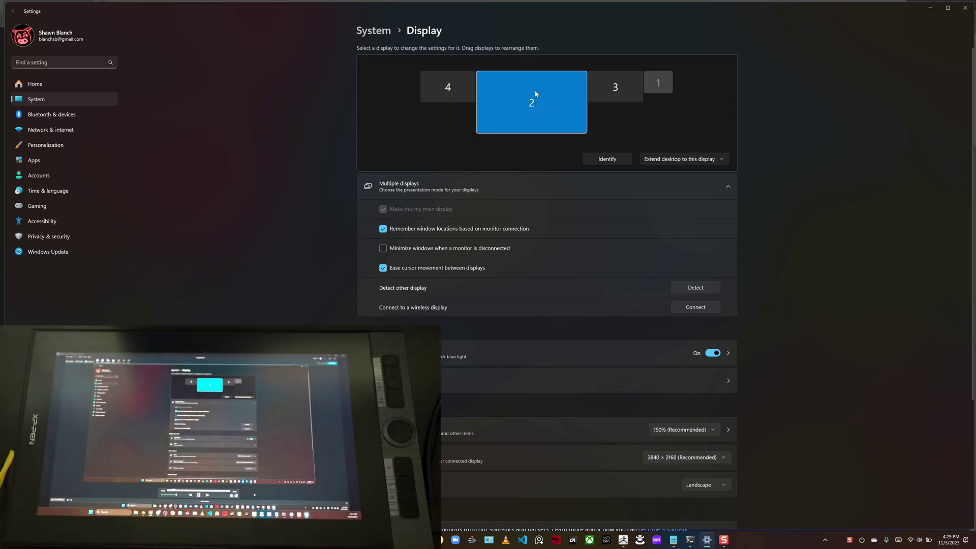
click(614, 87)
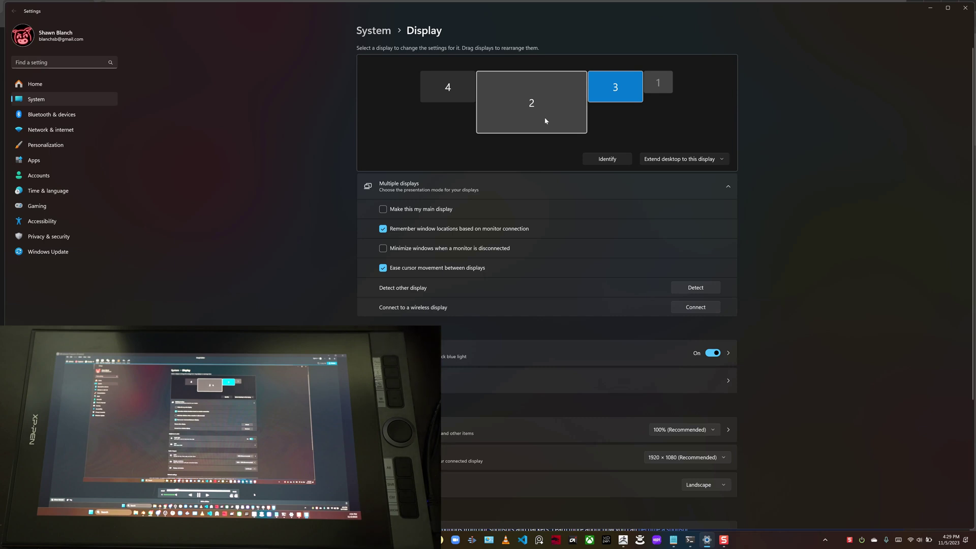
click(449, 86)
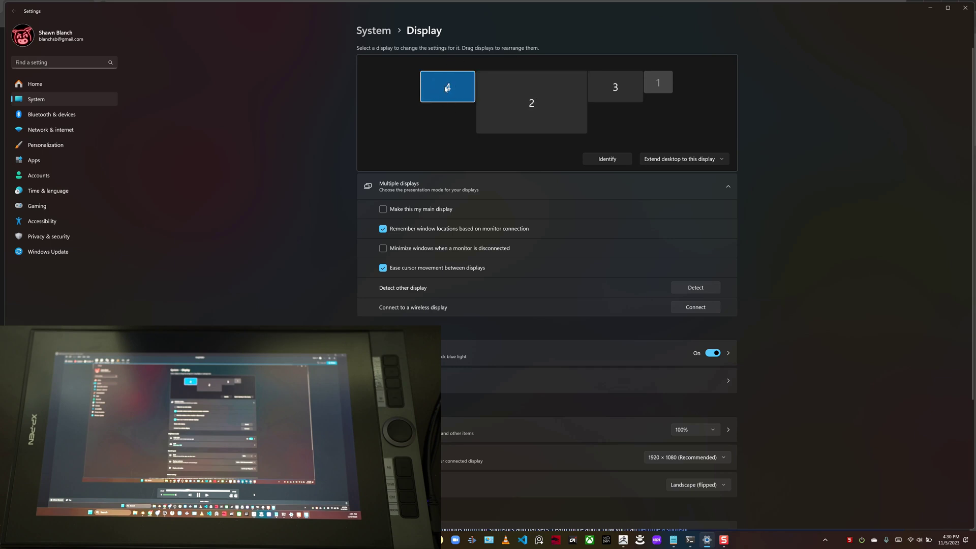
Back in Chrome's OBS website, highlight the OBS Studio heading, then bring up the OBS Studio window.
click(918, 17)
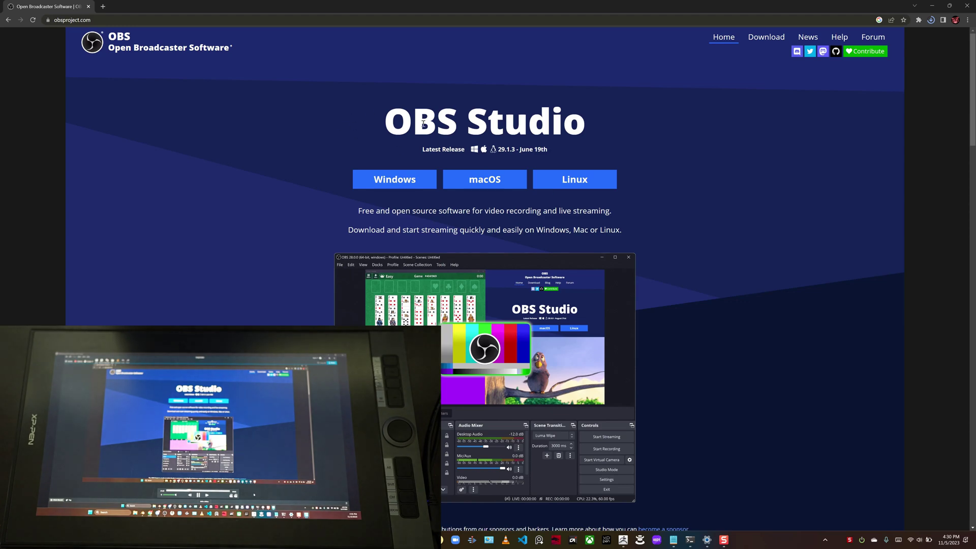
drag(385, 120, 586, 122)
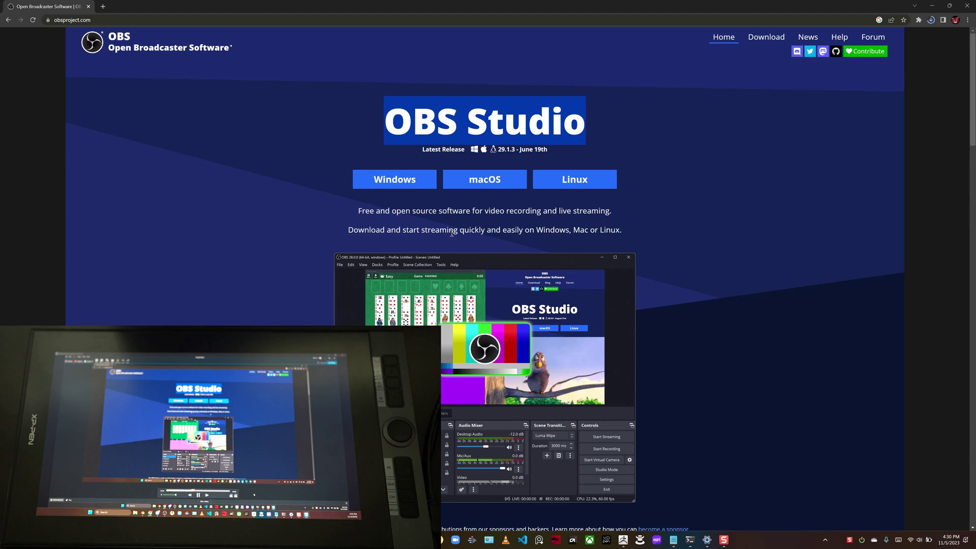
click(454, 540)
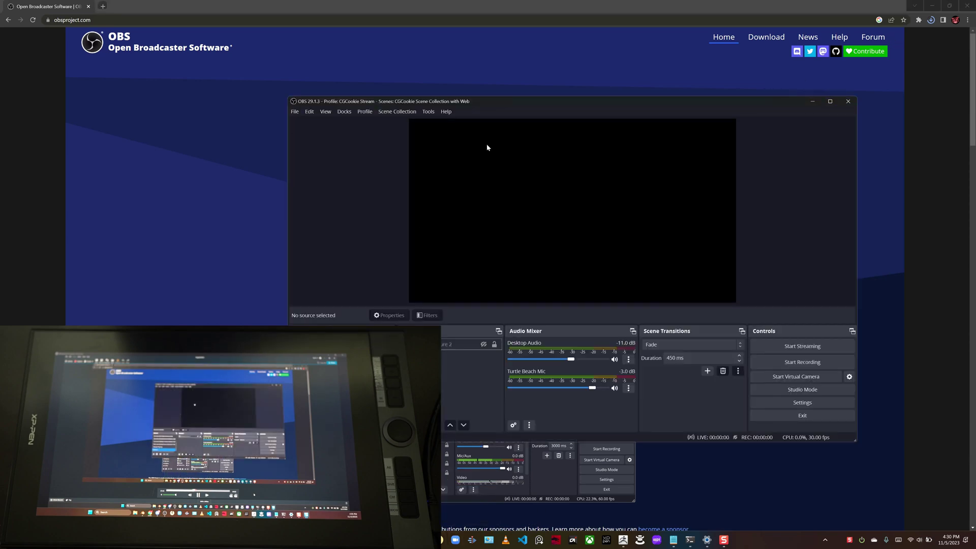
mouse_move(422, 540)
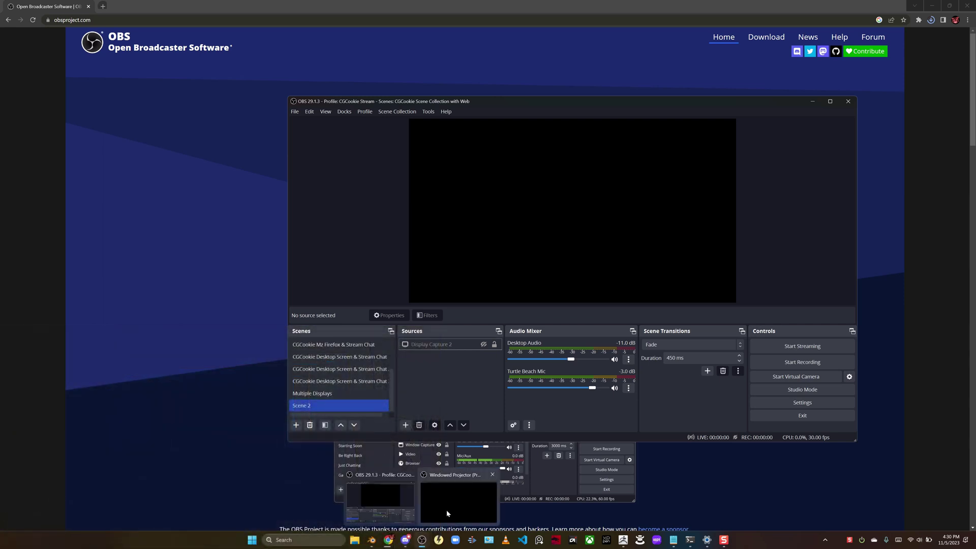
Close the existing windowed projector and create Scene 3.
click(493, 476)
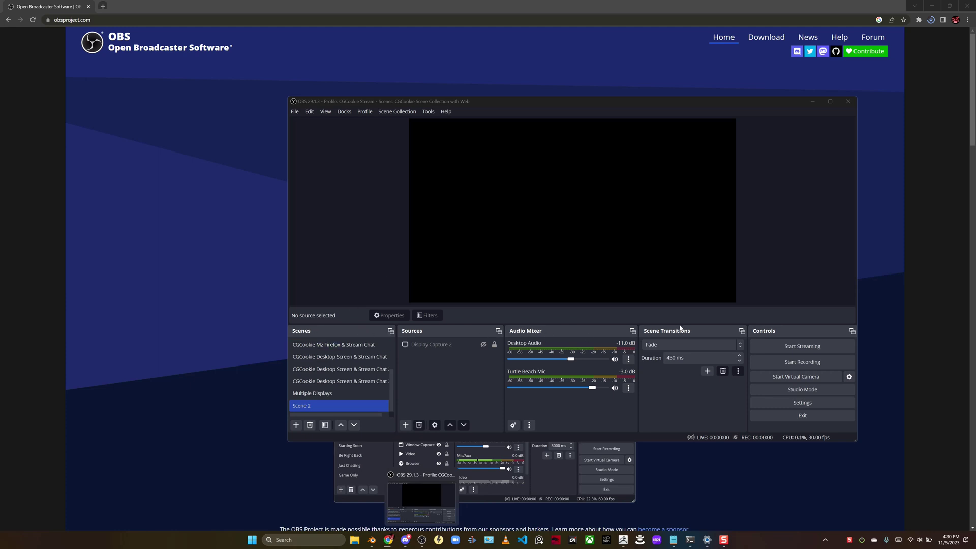
click(297, 426)
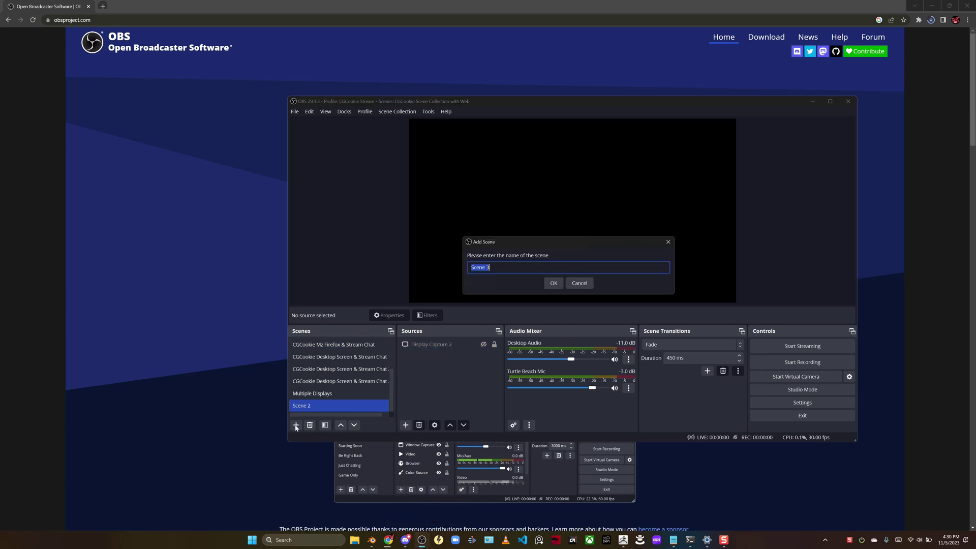
click(556, 283)
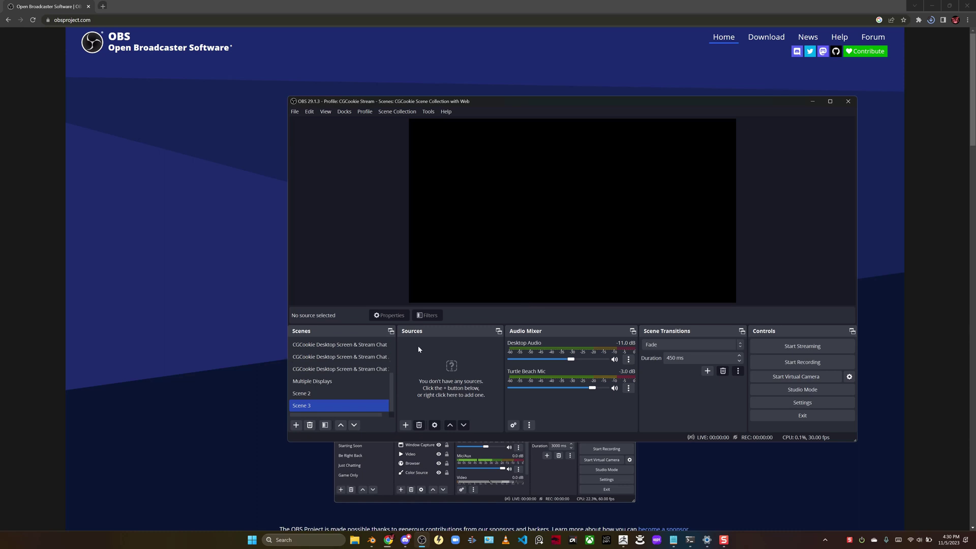
Add a Display Capture source of the 3840×2160 U32R59x primary monitor.
click(405, 424)
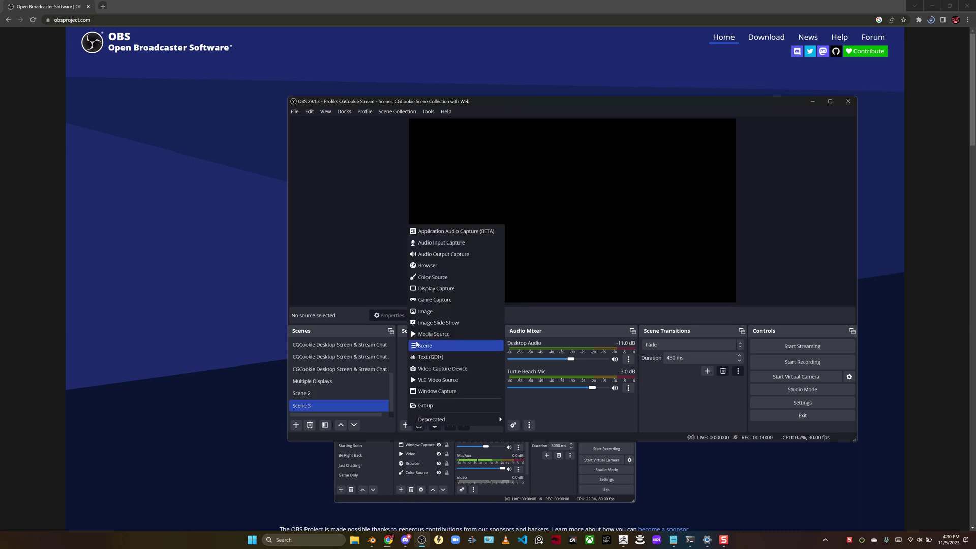
click(435, 288)
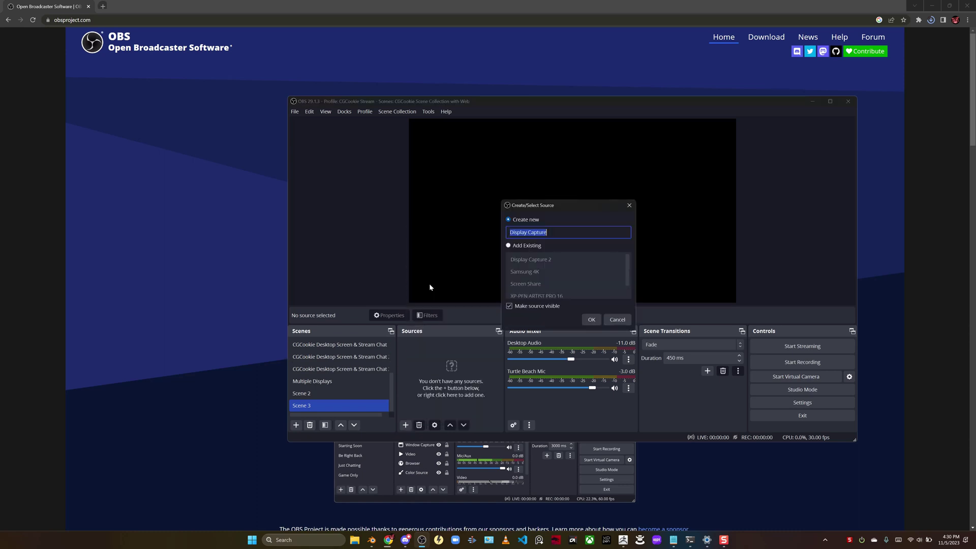
click(592, 320)
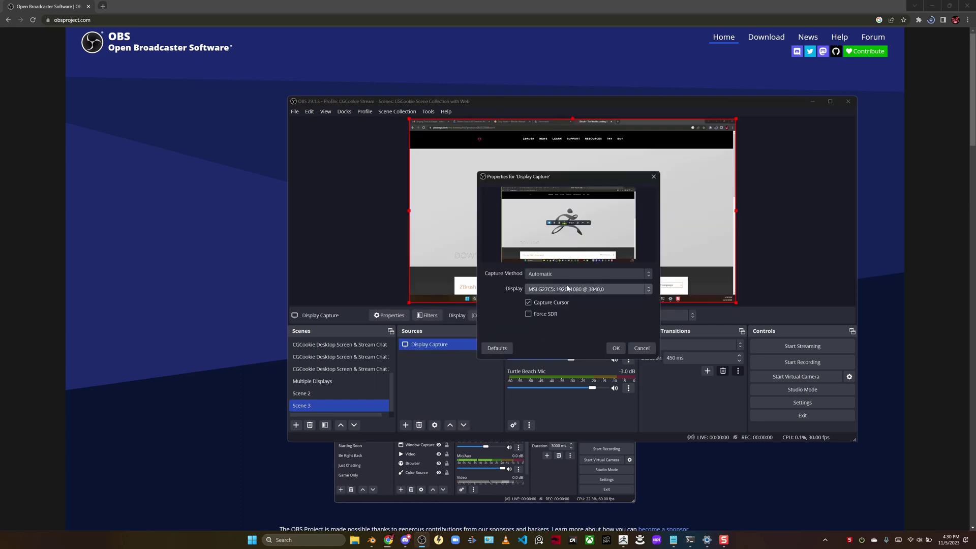
click(587, 288)
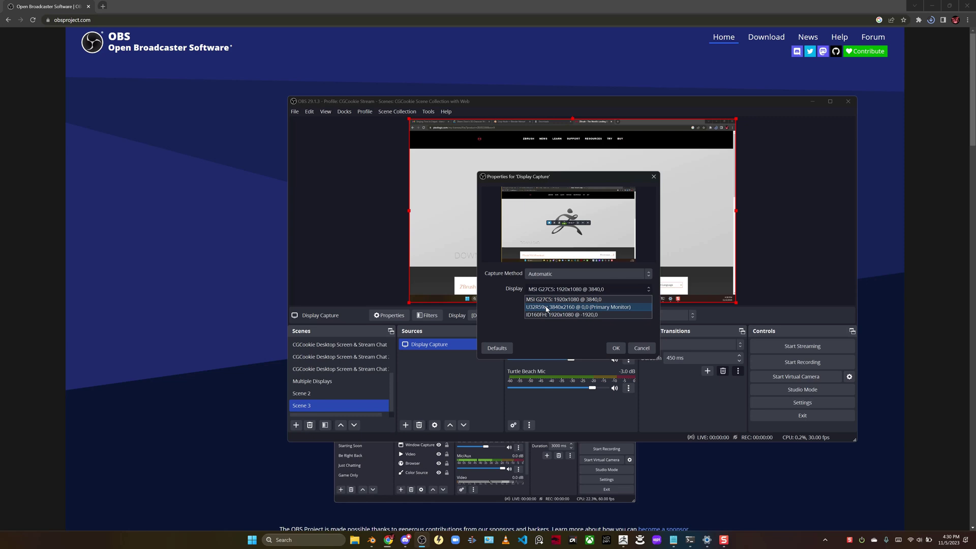
click(545, 307)
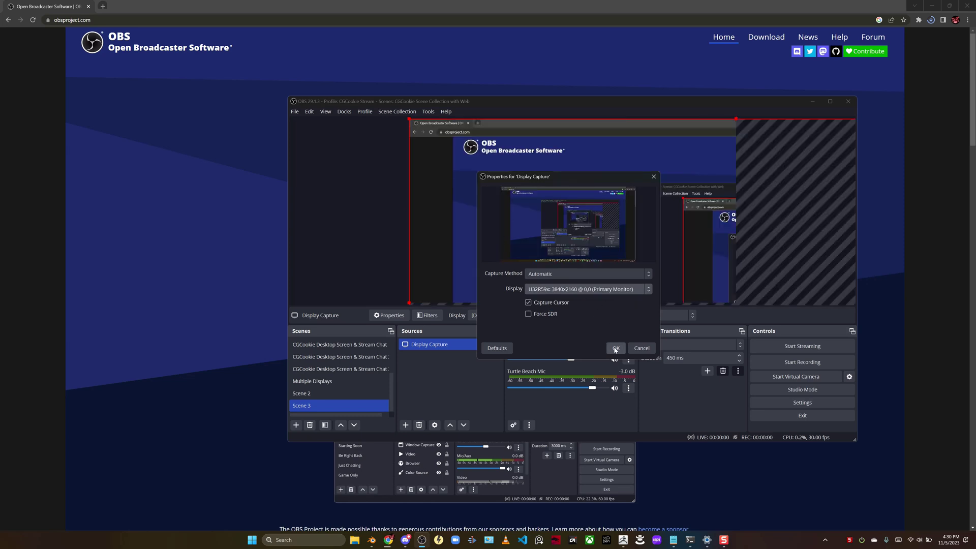
click(615, 348)
Resize the output to the capture's source size and confirm.
right_click(545, 203)
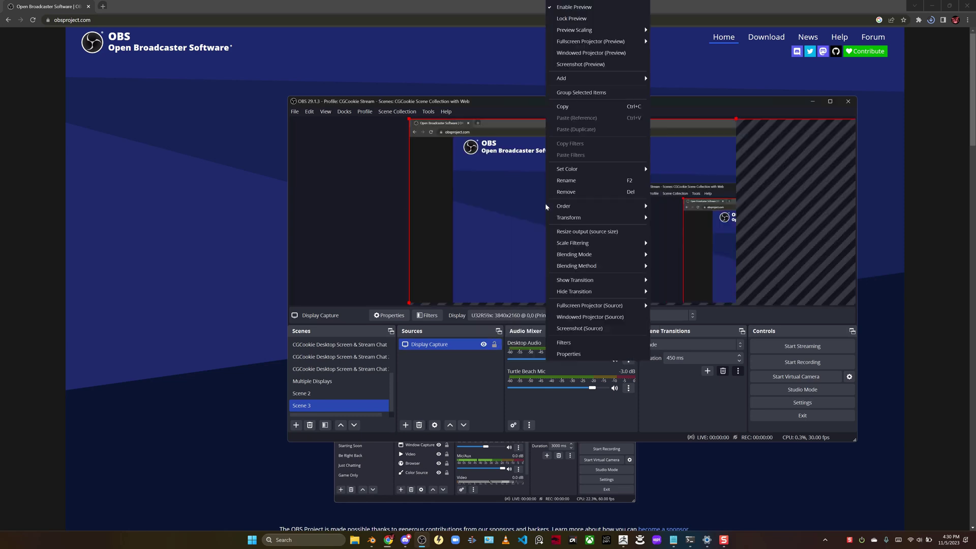
click(576, 231)
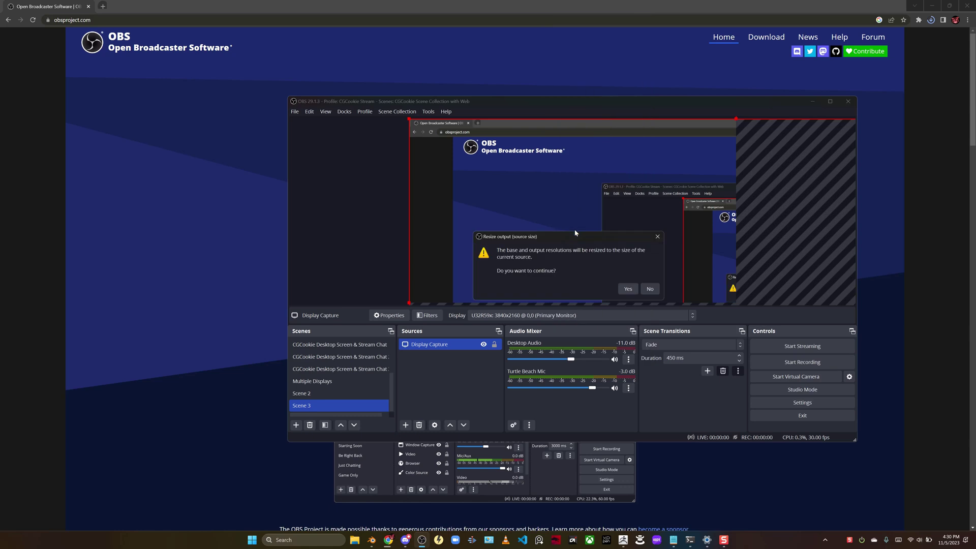
click(627, 289)
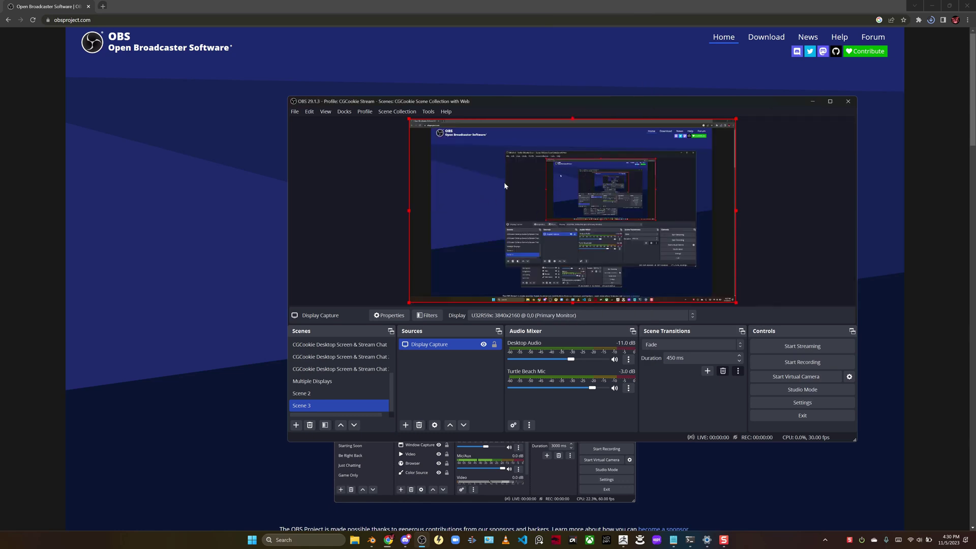
Add Display Capture 3 of the ID160FH 1920×1080 monitor and stretch it to fill the canvas.
click(406, 425)
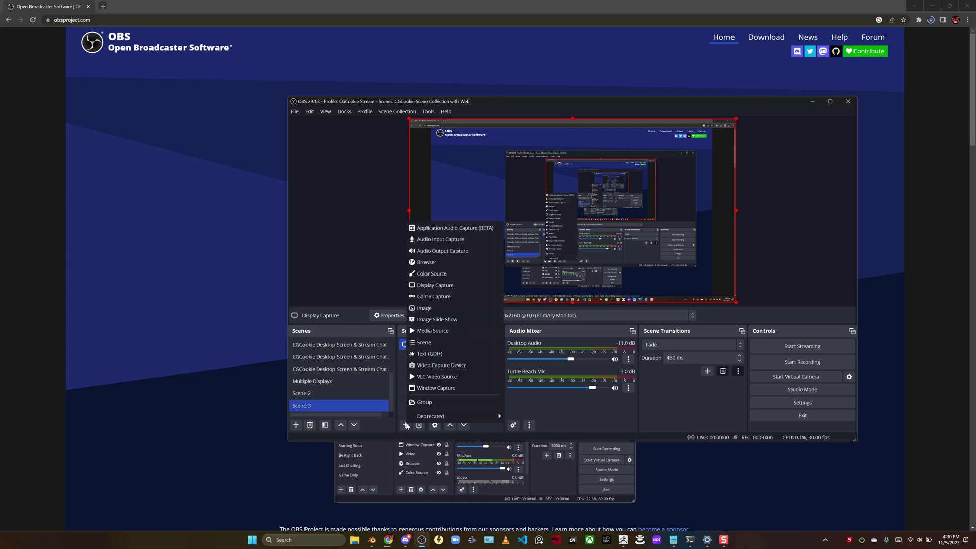
click(443, 286)
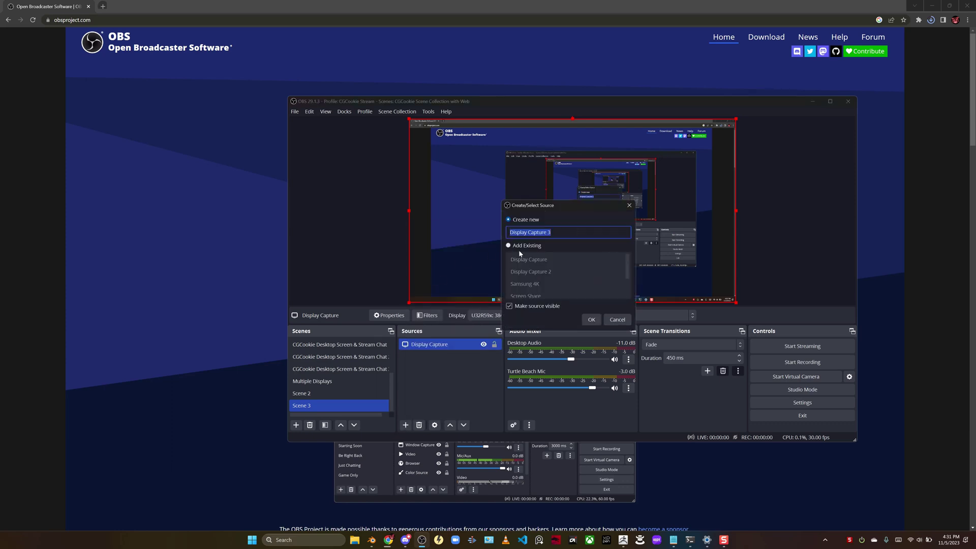
click(592, 319)
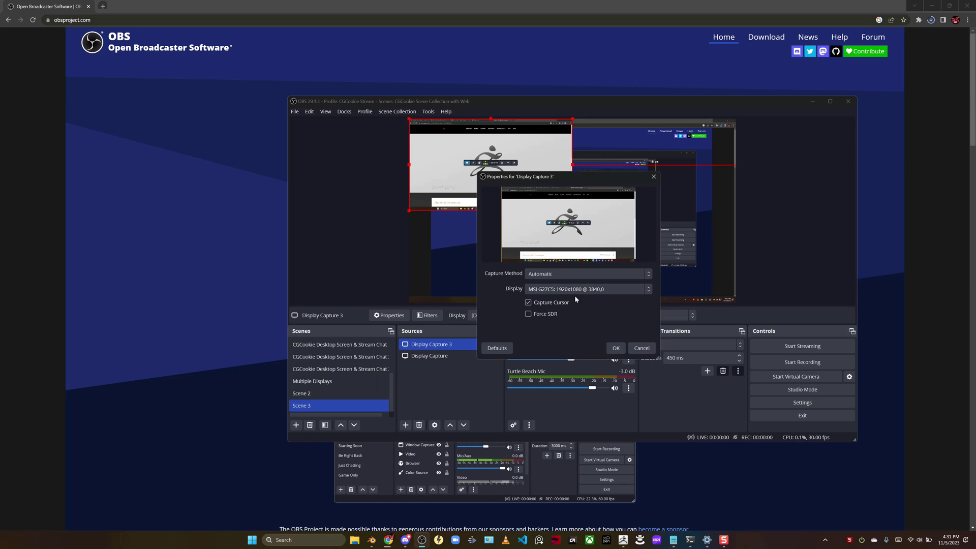
click(579, 288)
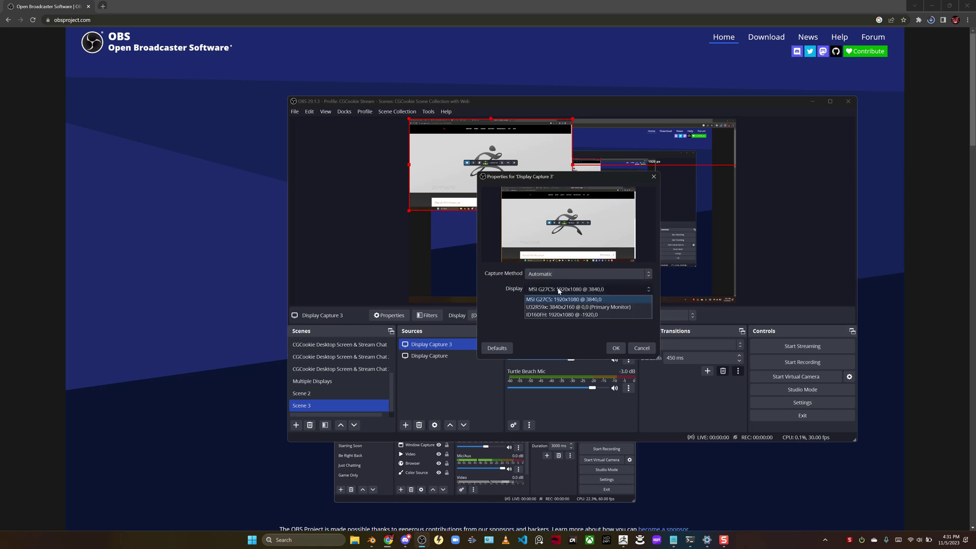
click(560, 314)
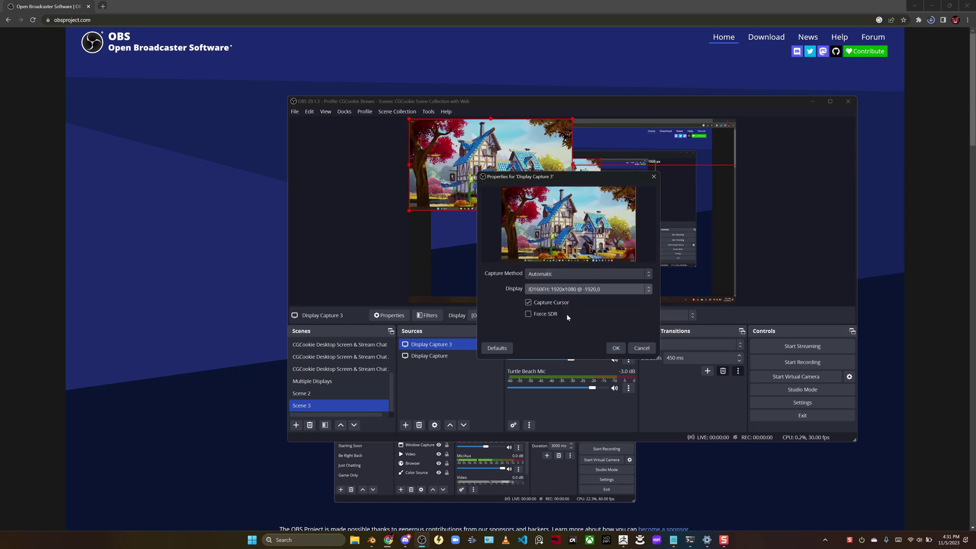
click(616, 349)
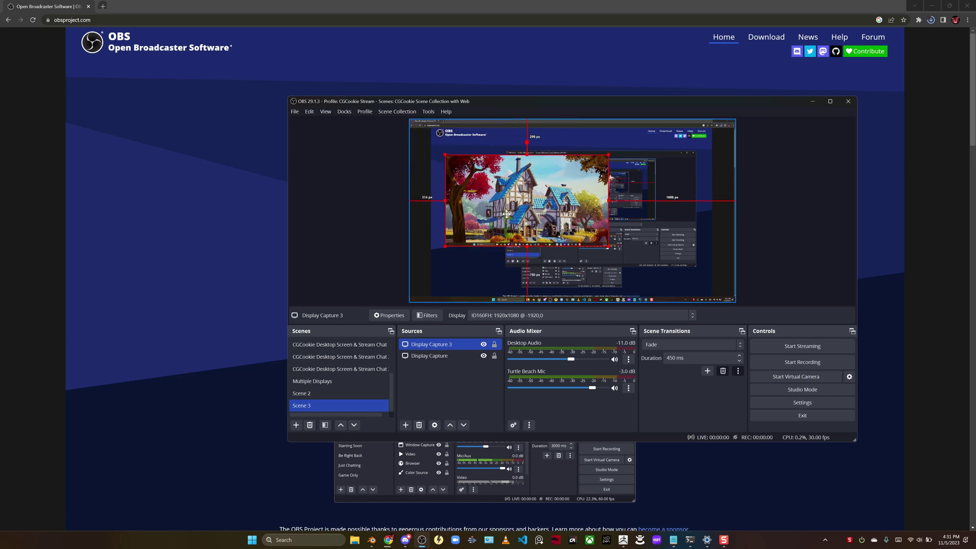
mouse_move(471, 177)
mouse_down()
mouse_move(519, 192)
mouse_move(465, 174)
mouse_move(471, 160)
mouse_up()
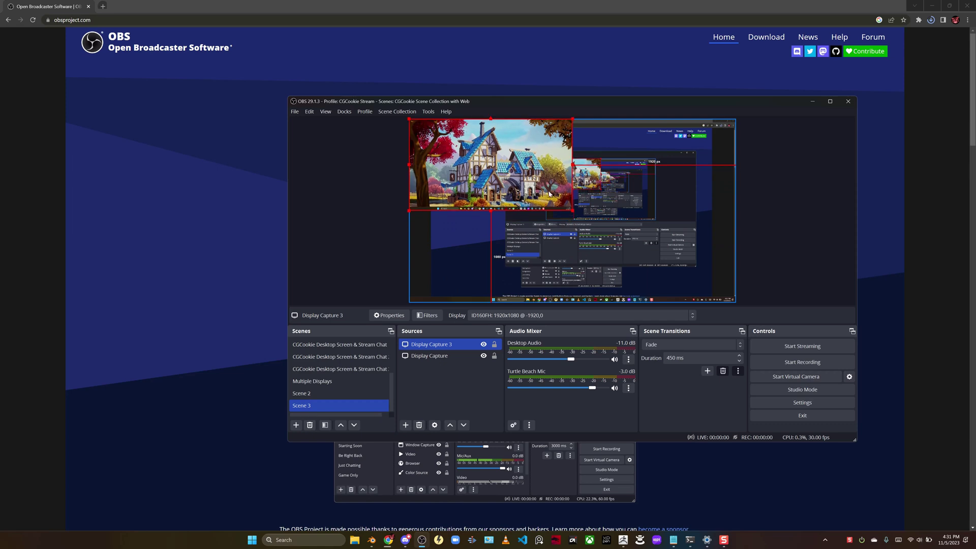
drag(573, 212, 736, 299)
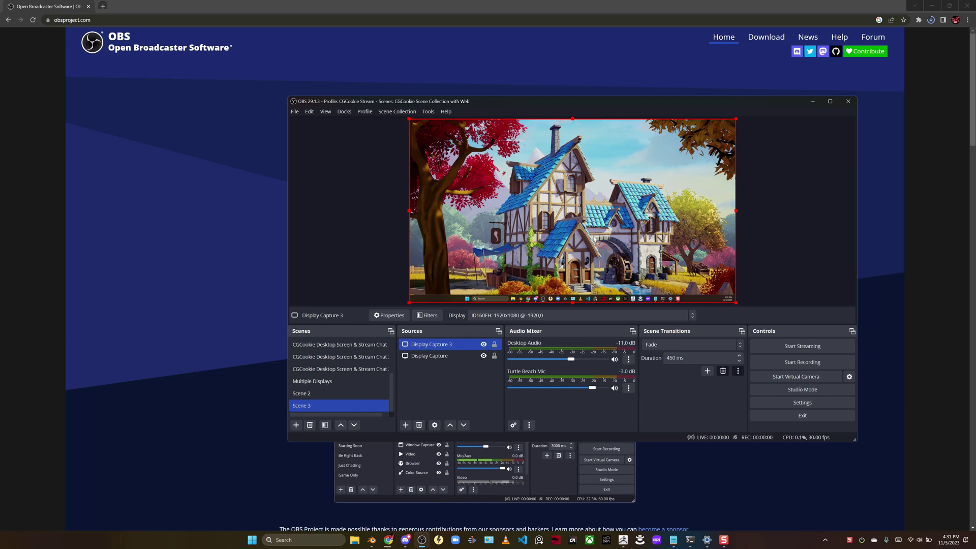
Toggle Display Capture 3's visibility several times, leaving it hidden.
click(484, 344)
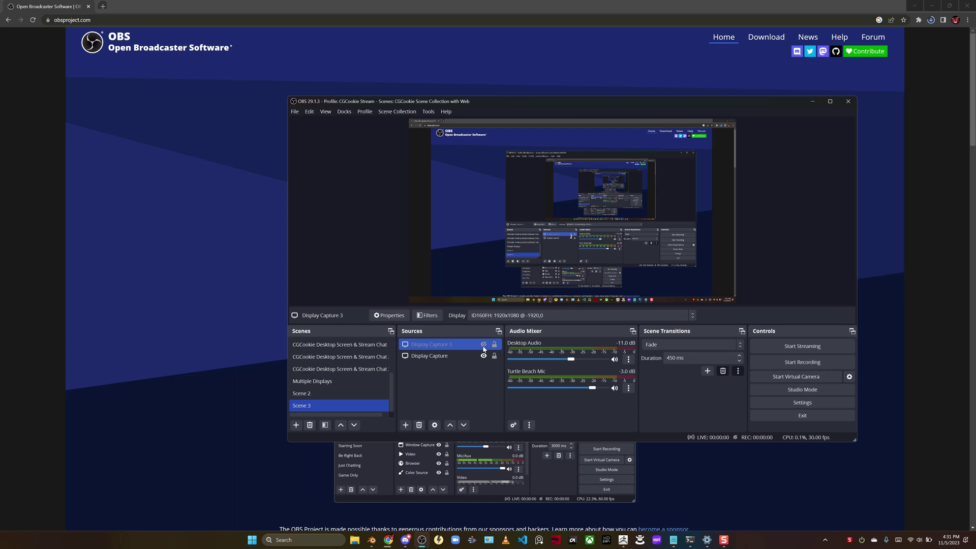
click(484, 345)
click(483, 344)
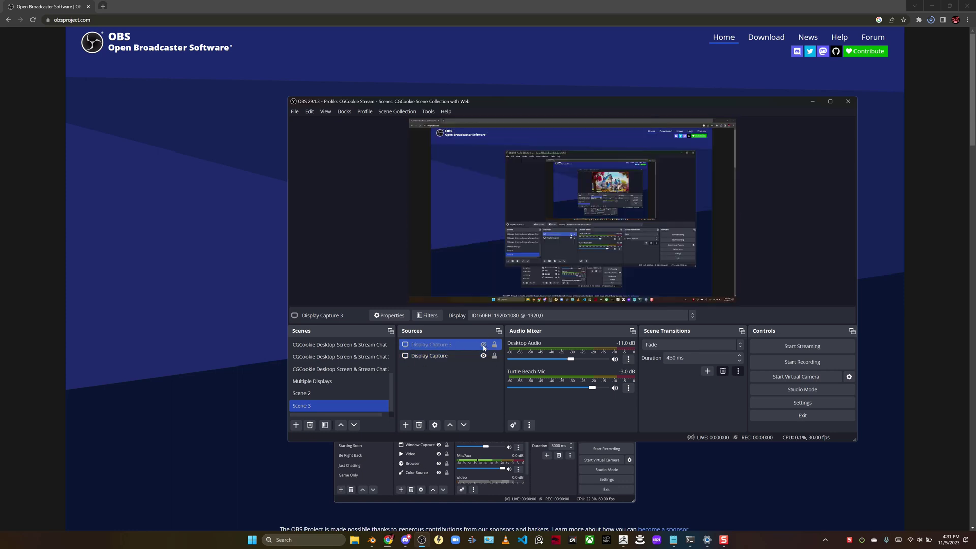
click(430, 356)
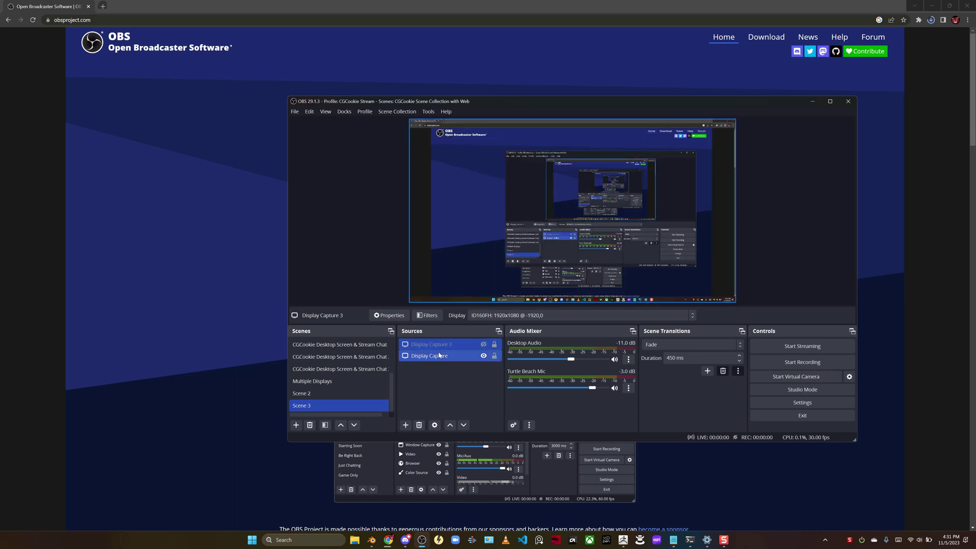
click(430, 344)
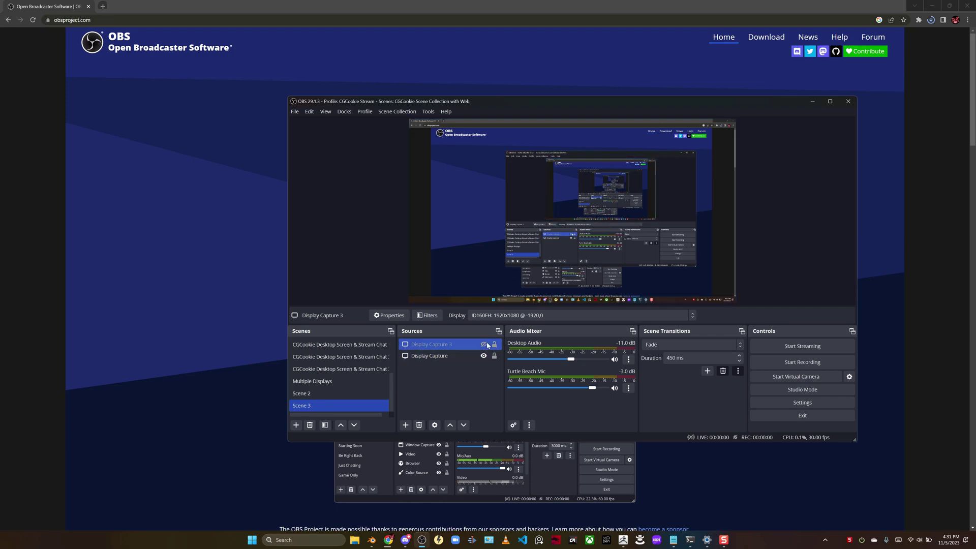
click(484, 345)
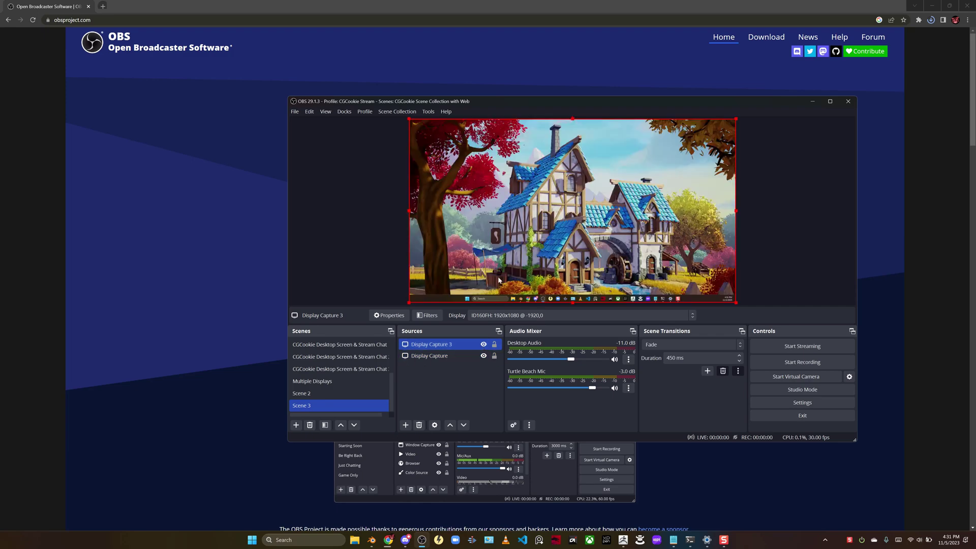
click(484, 345)
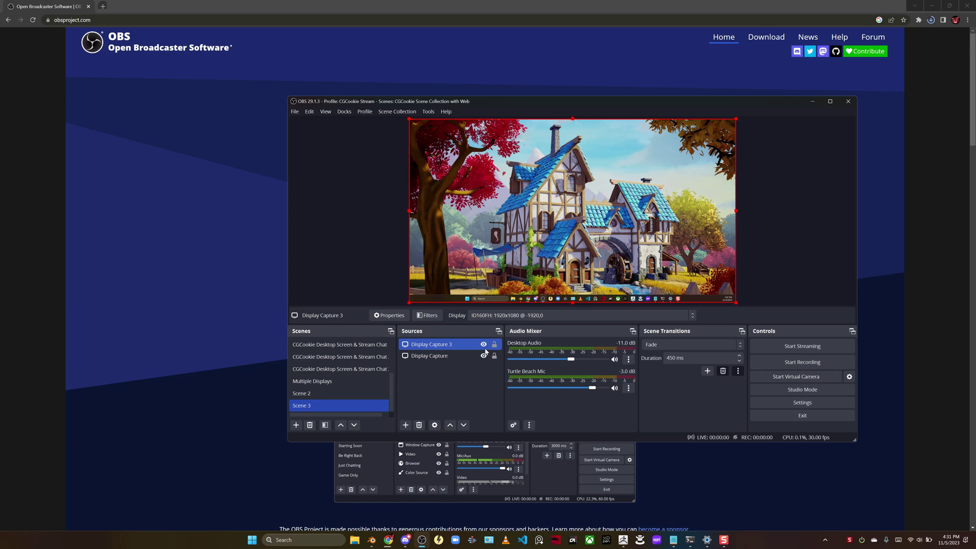
click(484, 345)
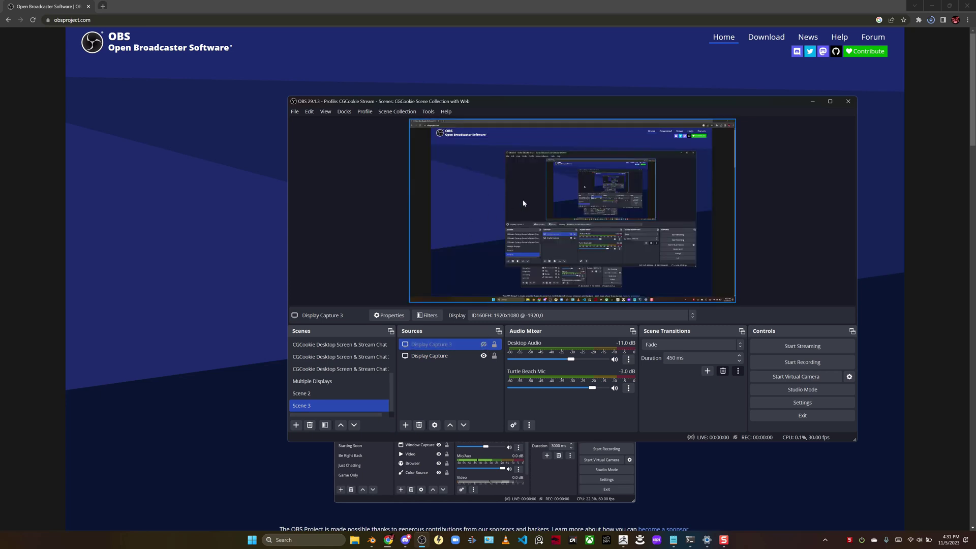
Make Display Capture 3 visible again.
right_click(554, 194)
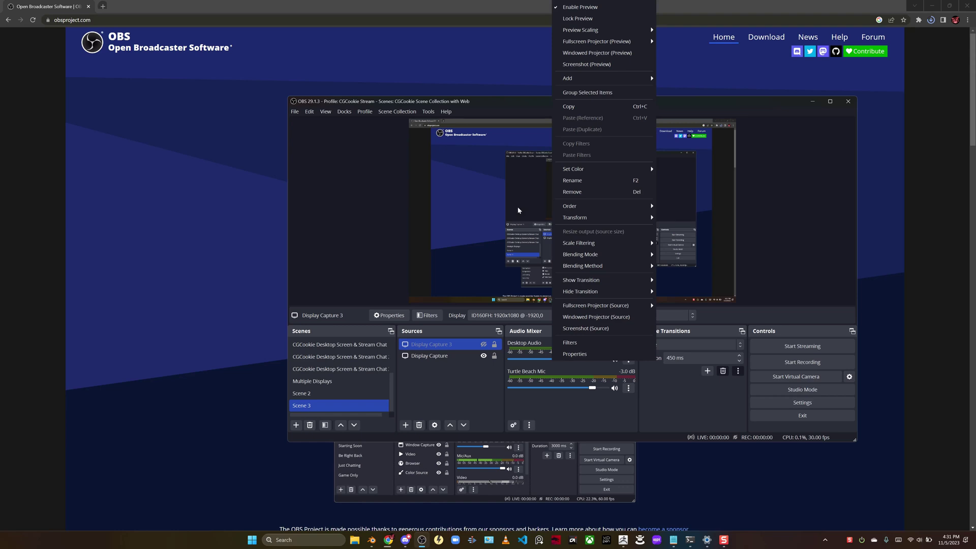
click(470, 345)
click(483, 345)
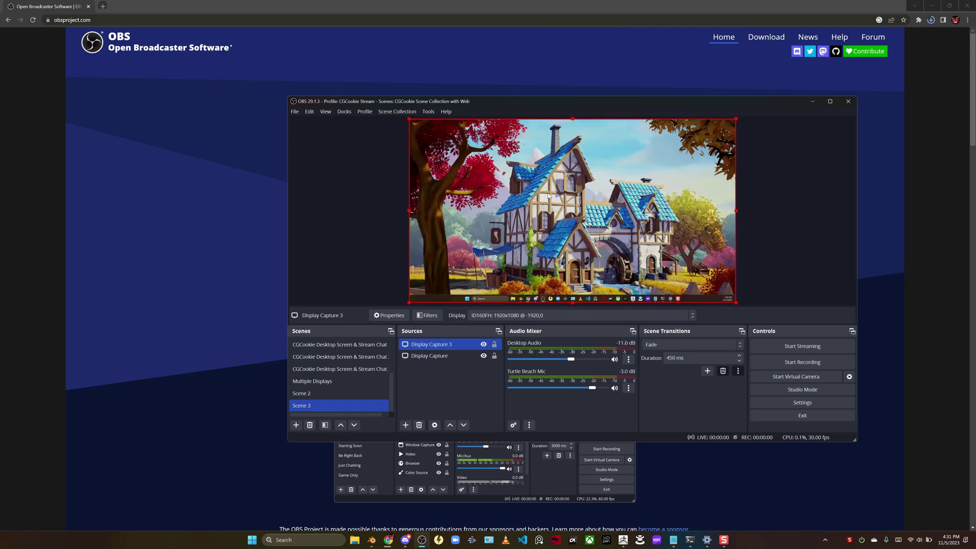
Open a Windowed Projector (Preview), reposition it, and hide Display Capture 3.
right_click(563, 191)
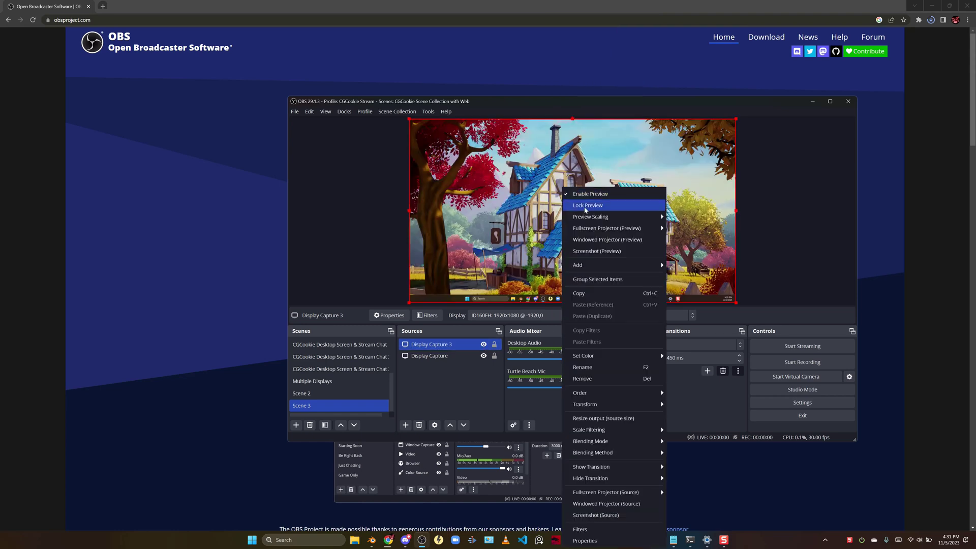
click(605, 241)
drag(503, 197, 598, 145)
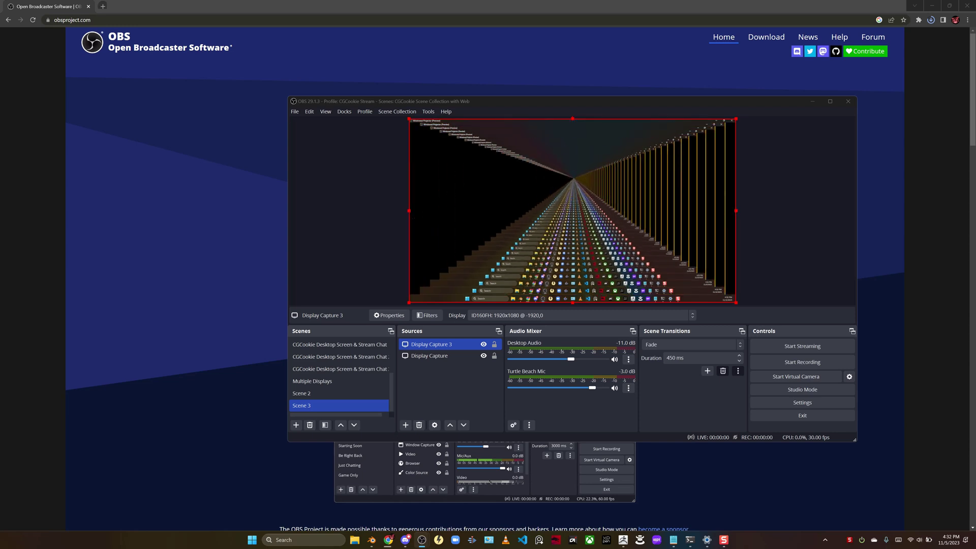
click(483, 345)
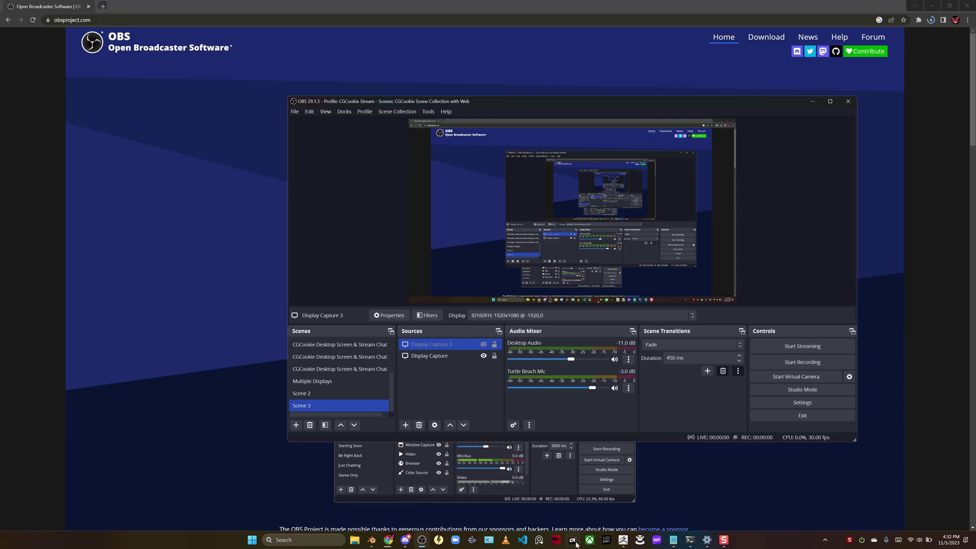
Switch from OBS to ZBrush, showing the multicoloured humanoid base model.
click(623, 540)
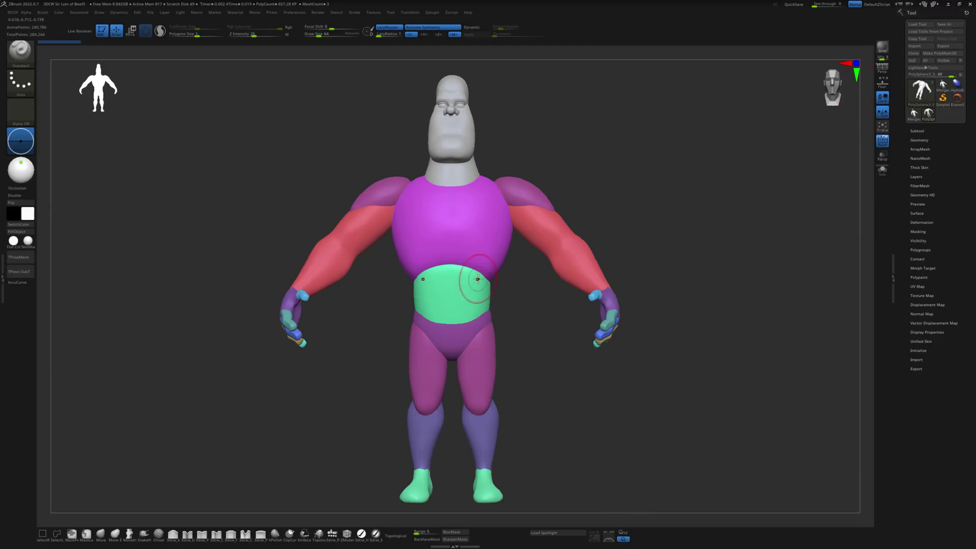